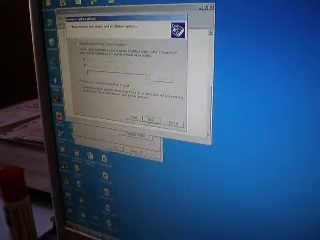
Advance the Hardware Update Wizard past its opening page to the driver installation options
key("Return")
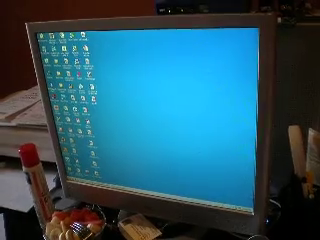
From My Computer, open the drive holding the NeelyDraw software and launch its installer
double_click(45, 45)
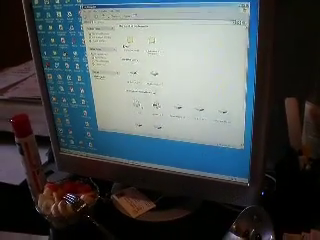
left_click(138, 108)
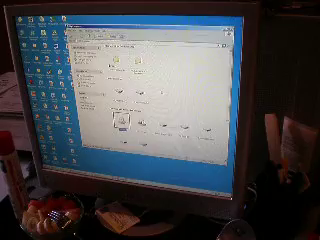
double_click(128, 115)
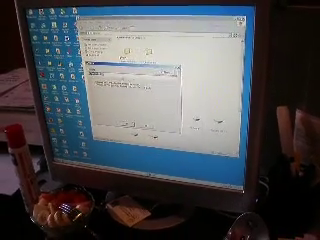